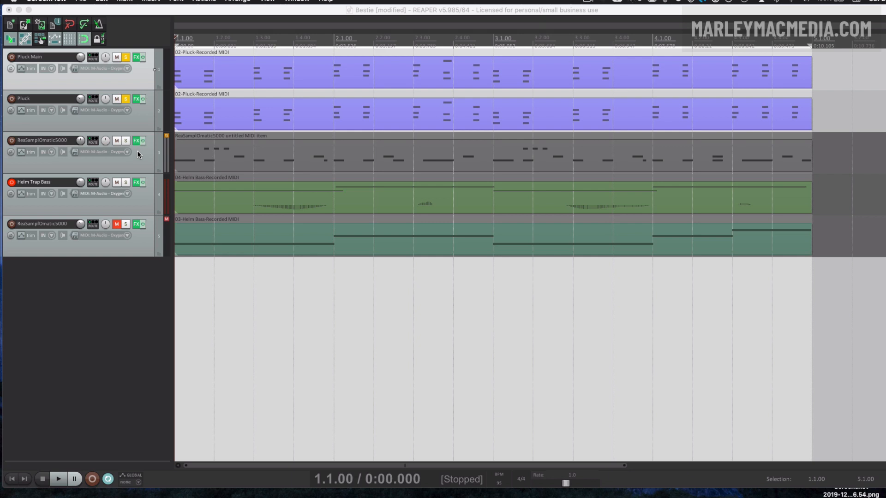
Select the Pluck track and play back the loop to listen to the soloed Pluck Main and Pluck tracks
{"action": "left_click", "coordinate": [141, 112]}
{"action": "key", "text": "space"}
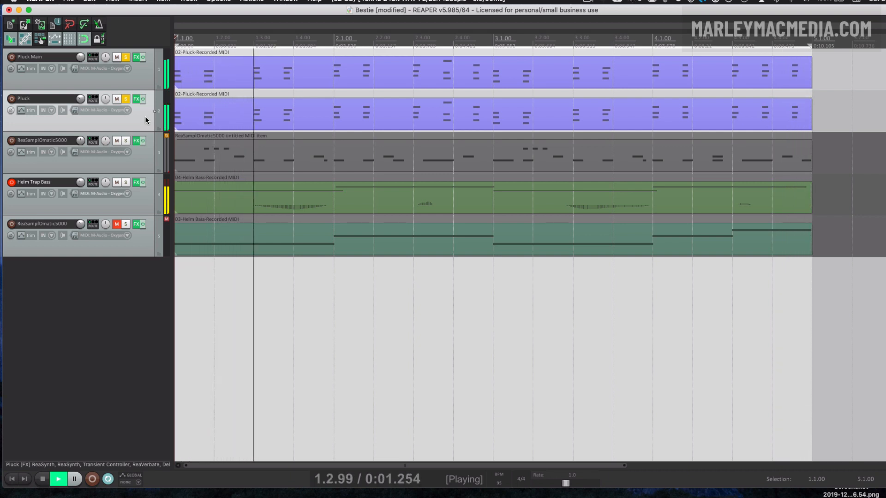
{"action": "key", "text": "space"}
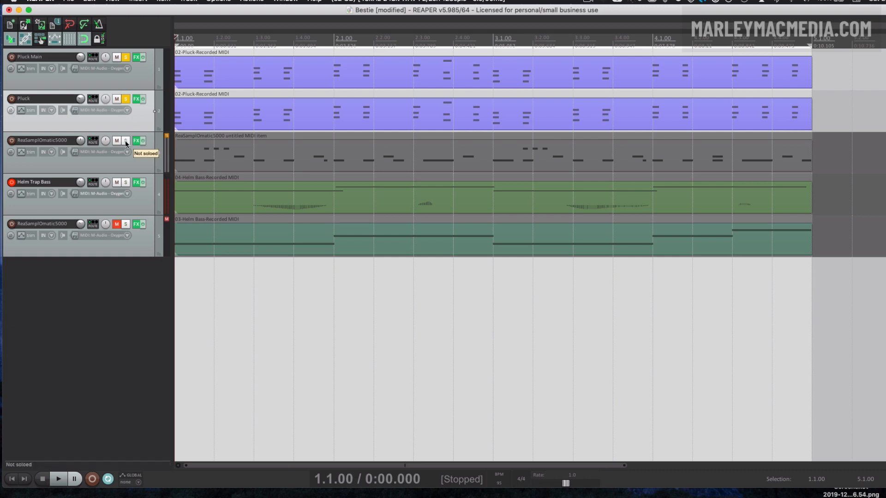
Play the loop while adding the ReaSamplOmatic5000 track below Pluck and the Helm Trap Bass track to the solo
{"action": "key", "text": "space"}
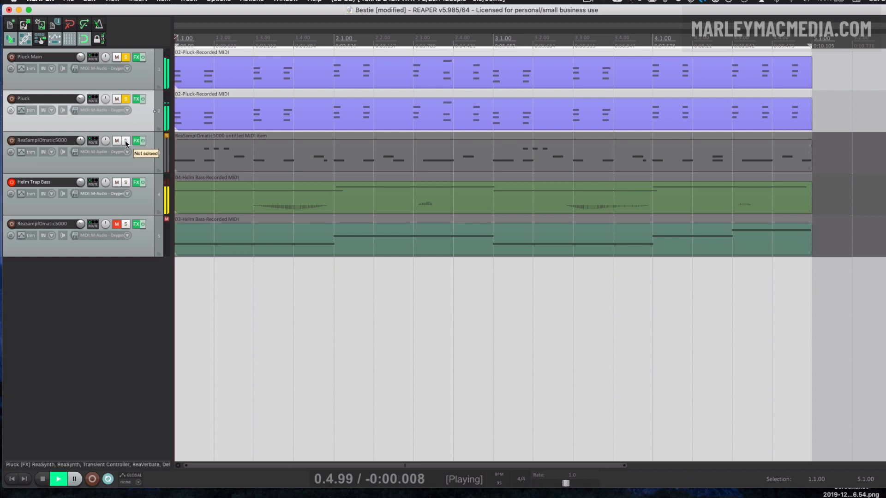
{"action": "left_click", "coordinate": [125, 140]}
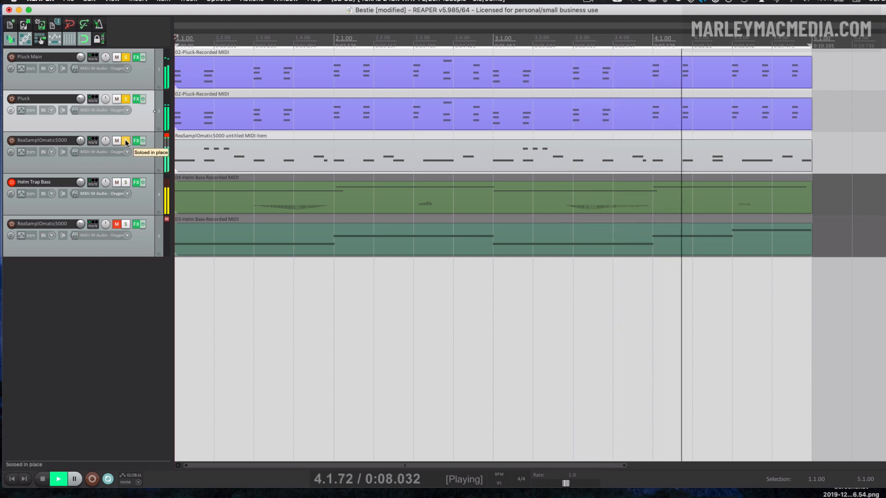
{"action": "left_click", "coordinate": [126, 183]}
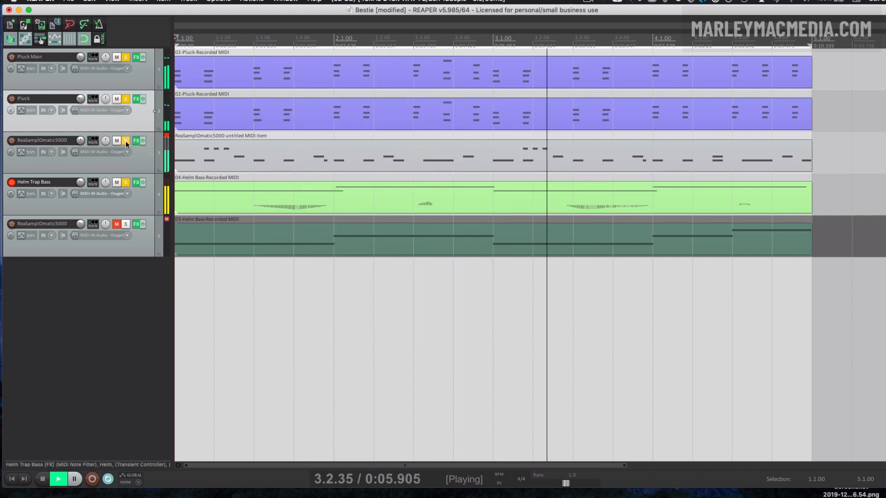
{"action": "key", "text": "space"}
Remove the solo from Helm Trap Bass and the ReaSamplOmatic5000 track above it, replaying the loop briefly in between
{"action": "left_click", "coordinate": [125, 184]}
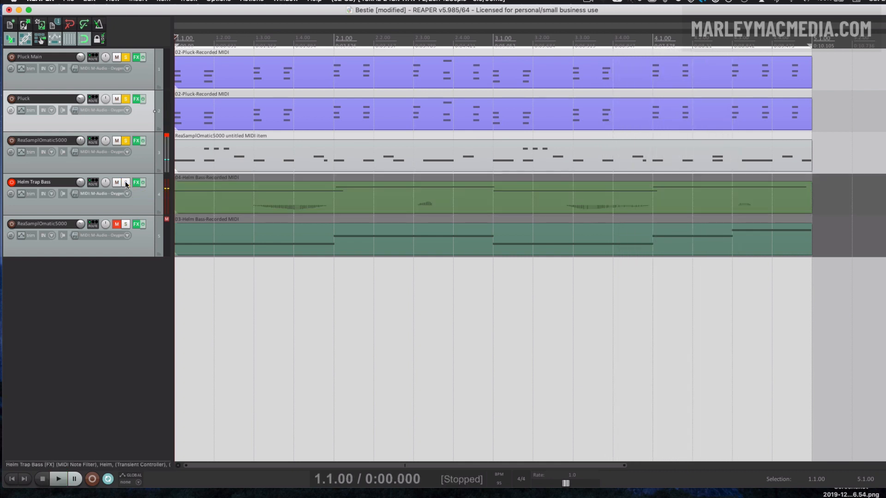
{"action": "key", "text": "space"}
{"action": "key", "text": "space"}
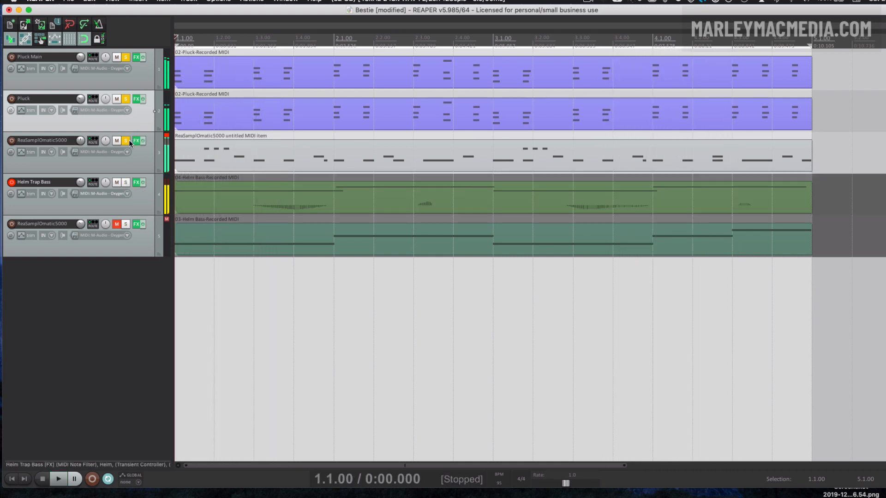
{"action": "left_click", "coordinate": [125, 140]}
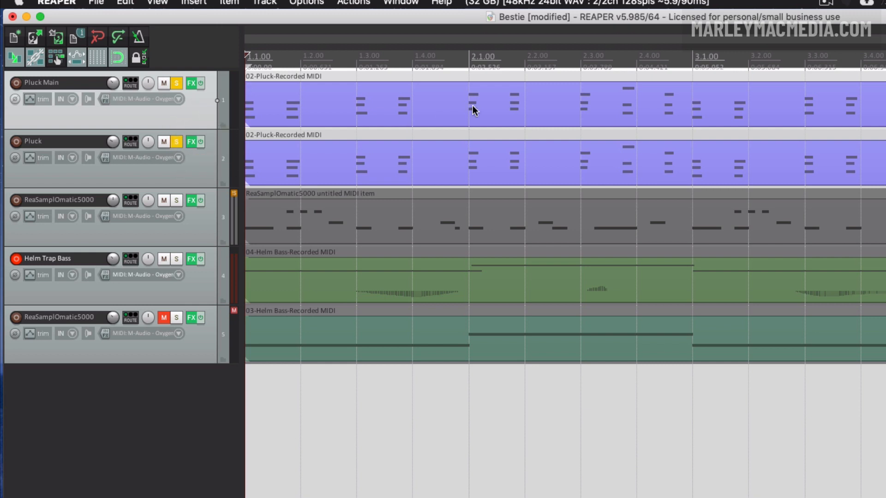
Leave only Pluck Main soloed and switch record arming from Helm Trap Bass to Pluck Main
{"action": "left_click", "coordinate": [173, 143]}
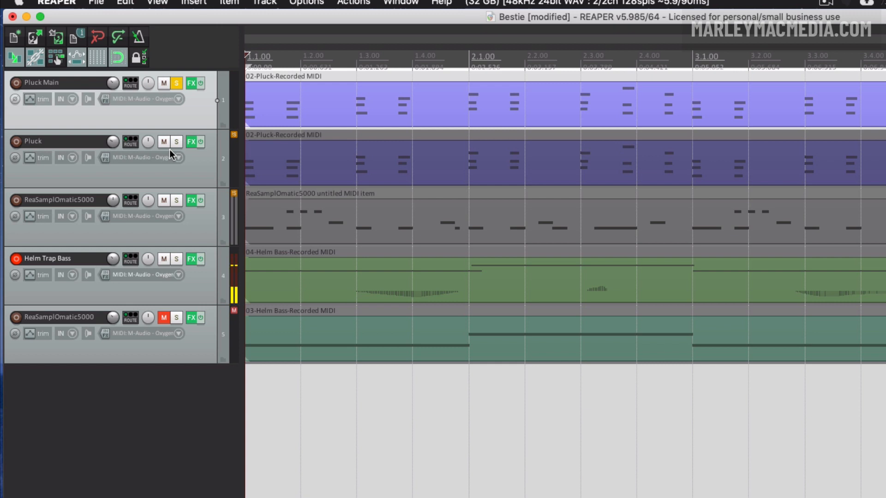
{"action": "left_click", "coordinate": [16, 83]}
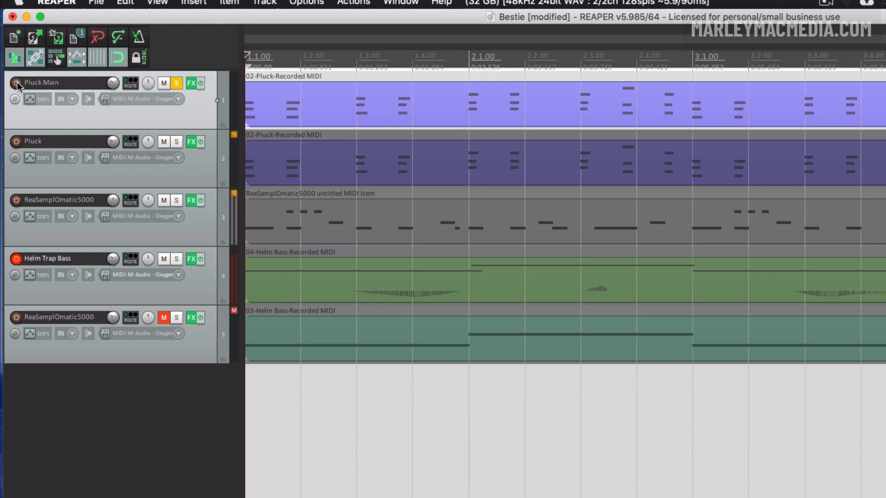
{"action": "left_click", "coordinate": [16, 259]}
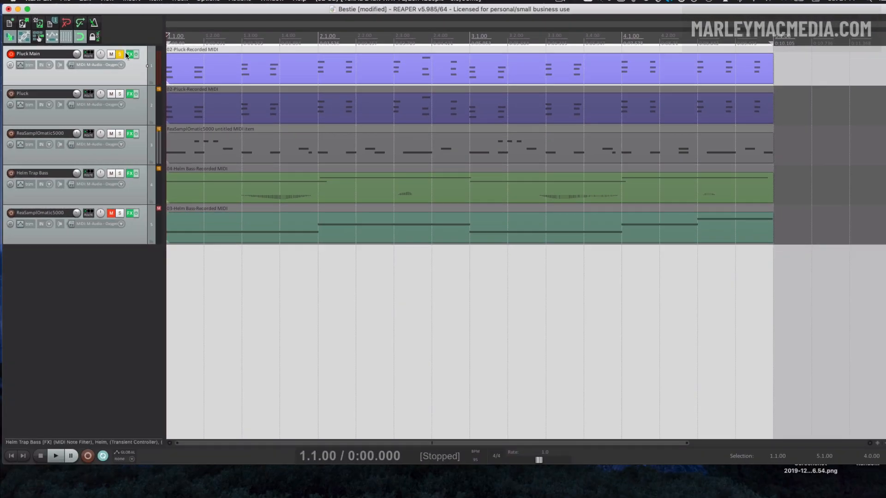
Open the Pluck Main FX chain and examine the settings of ReaSynth, Transient Controller, ReaVerbate, Delay (Floaty), ReaEQ, Distortion and Tunefish4
{"action": "left_click", "coordinate": [129, 54]}
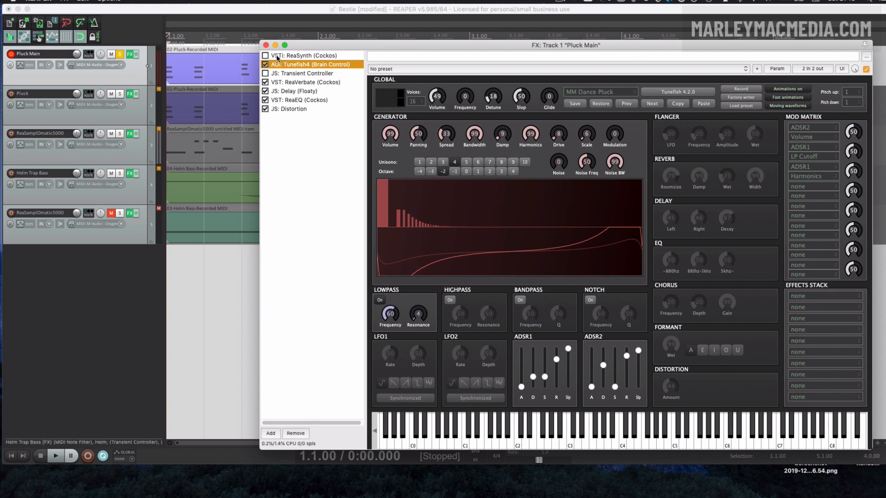
{"action": "left_click", "coordinate": [300, 55]}
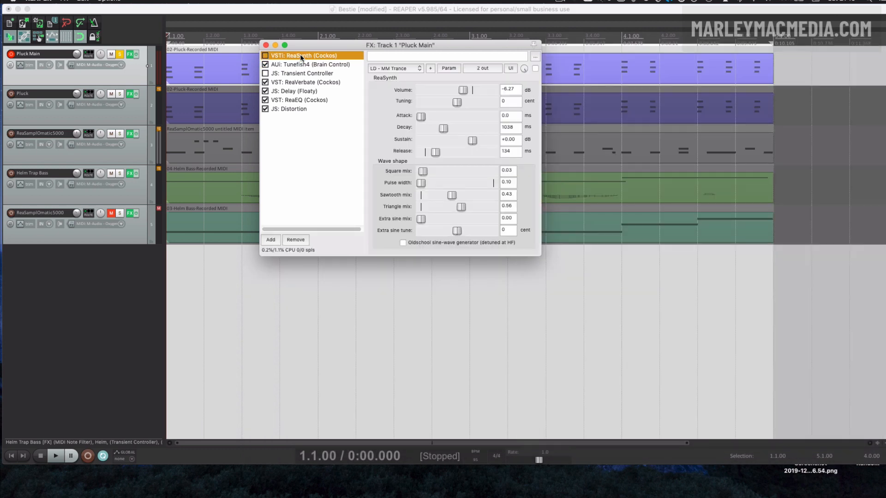
{"action": "left_click", "coordinate": [283, 74]}
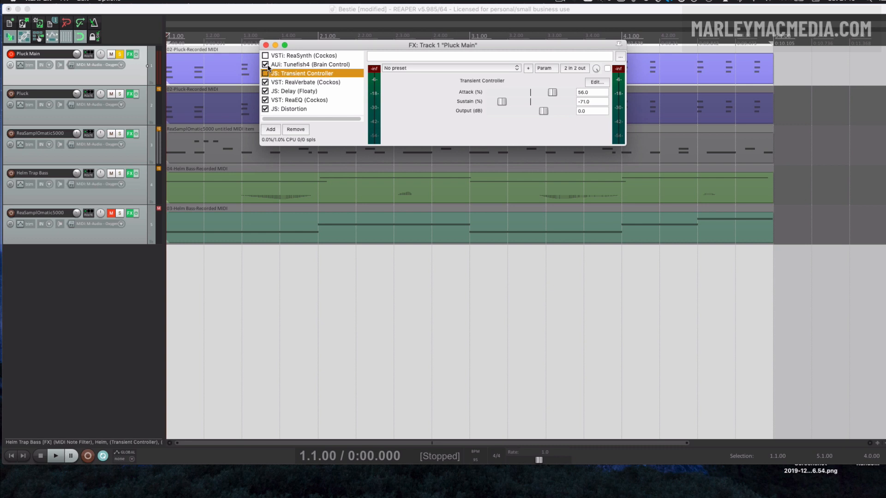
{"action": "left_click", "coordinate": [292, 82]}
{"action": "left_click", "coordinate": [292, 90]}
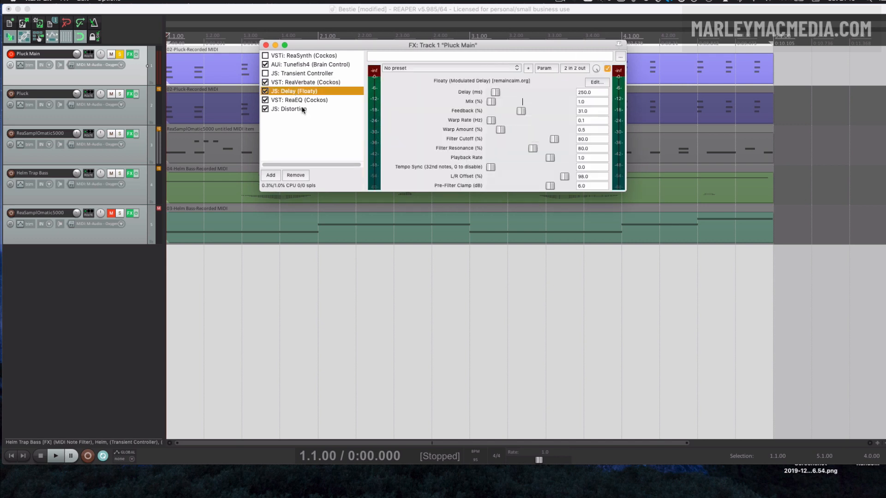
{"action": "left_click", "coordinate": [298, 100]}
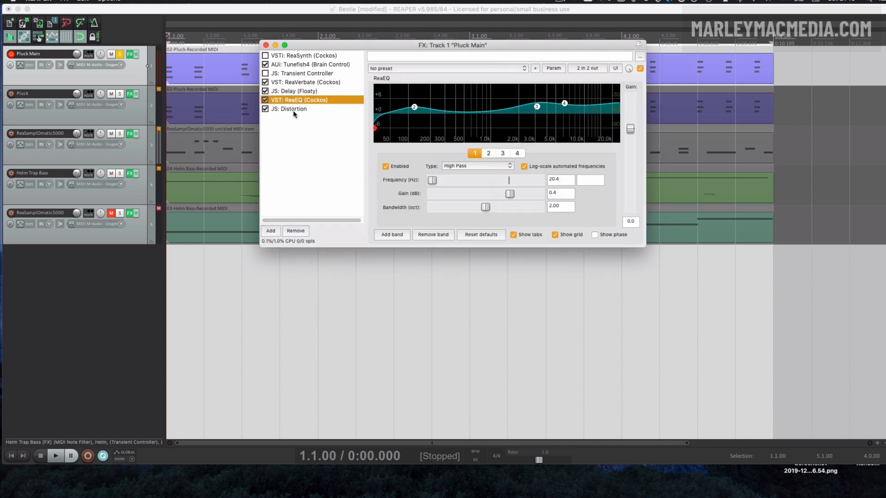
{"action": "left_click", "coordinate": [293, 109]}
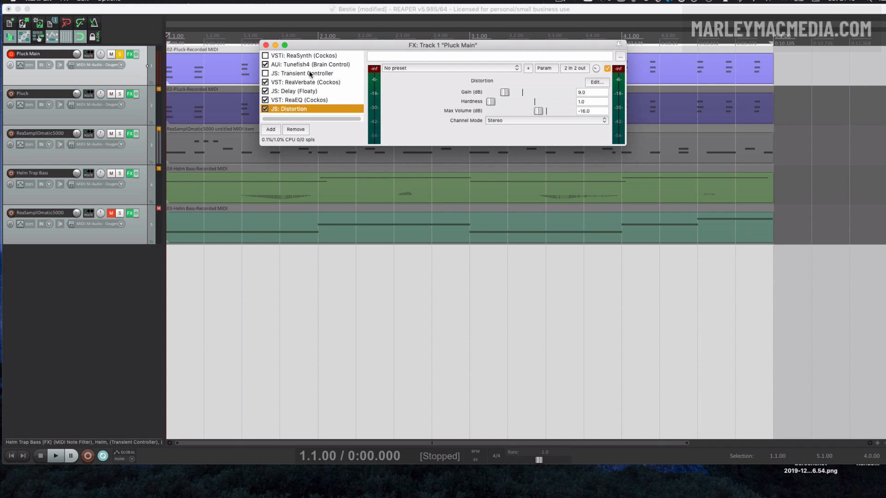
{"action": "left_click", "coordinate": [298, 66]}
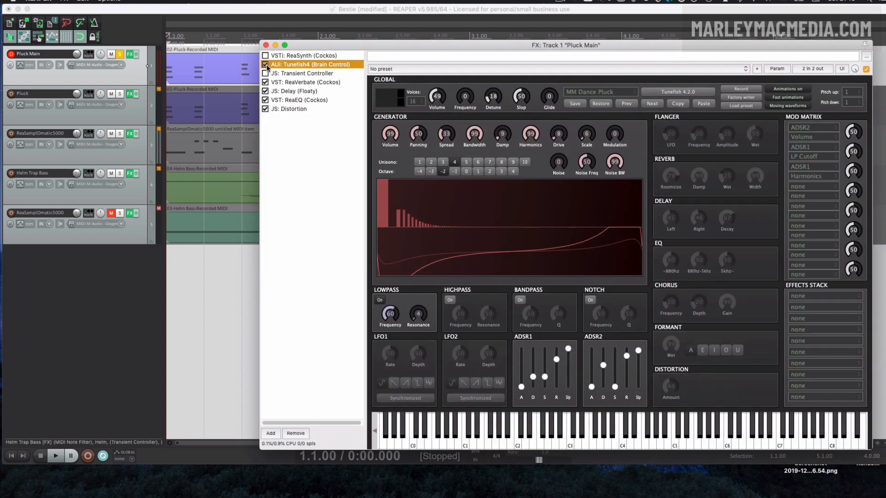
Bypass ReaVerbate, Delay (Floaty), ReaEQ and Distortion on Pluck Main and play the dry Tunefish4 pluck
{"action": "left_click", "coordinate": [266, 82]}
{"action": "left_click", "coordinate": [265, 91]}
{"action": "left_click", "coordinate": [265, 109]}
{"action": "left_click_drag", "start_coordinate": [671, 342], "coordinate": [672, 192]}
{"action": "key", "text": "space"}
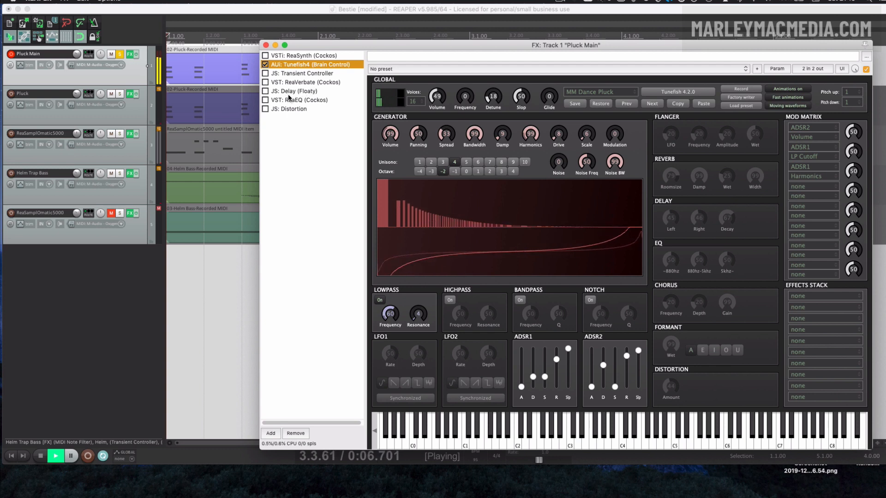
Enable ReaVerbate on Pluck Main, show its settings and replay the loop with the reverb
{"action": "left_click", "coordinate": [266, 83]}
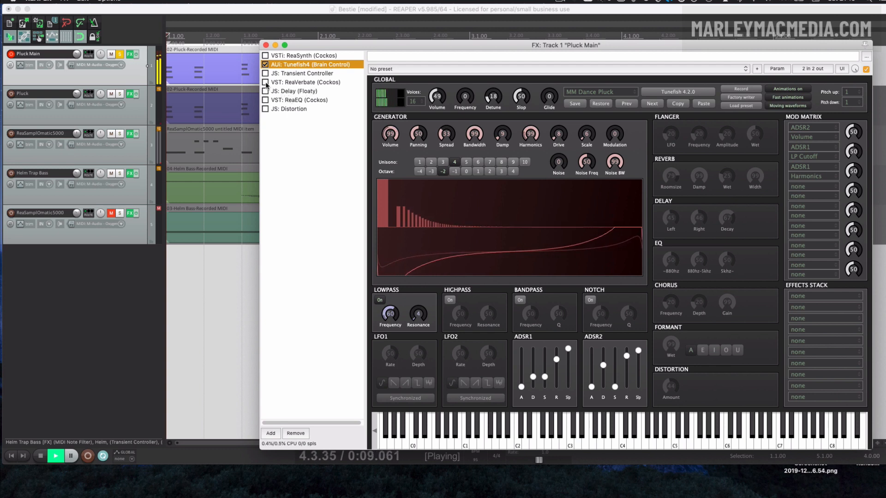
{"action": "left_click", "coordinate": [289, 82]}
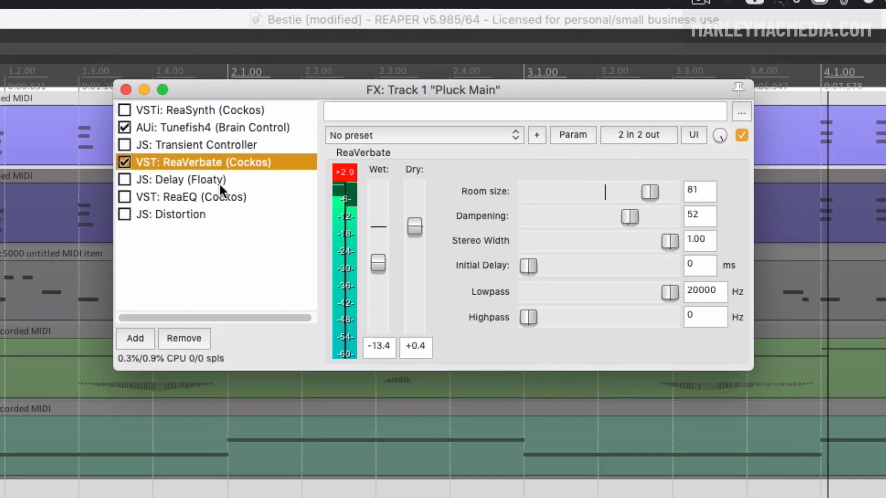
{"action": "key", "text": "space"}
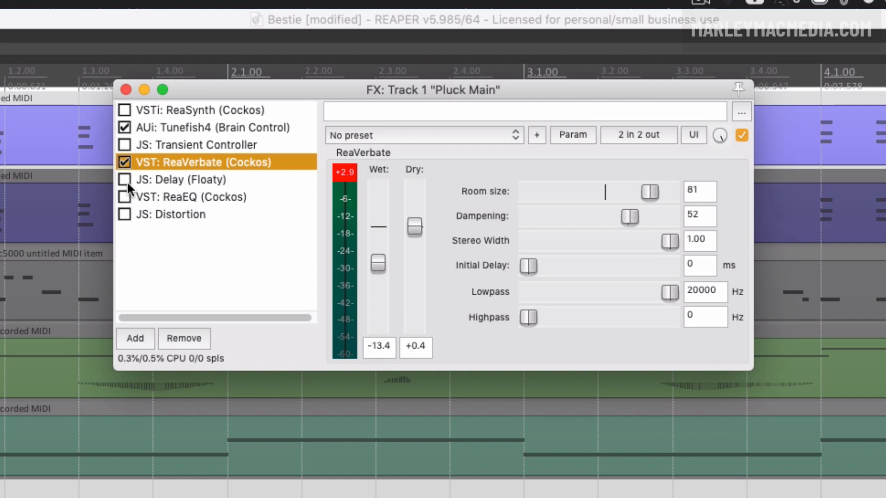
{"action": "key", "text": "space"}
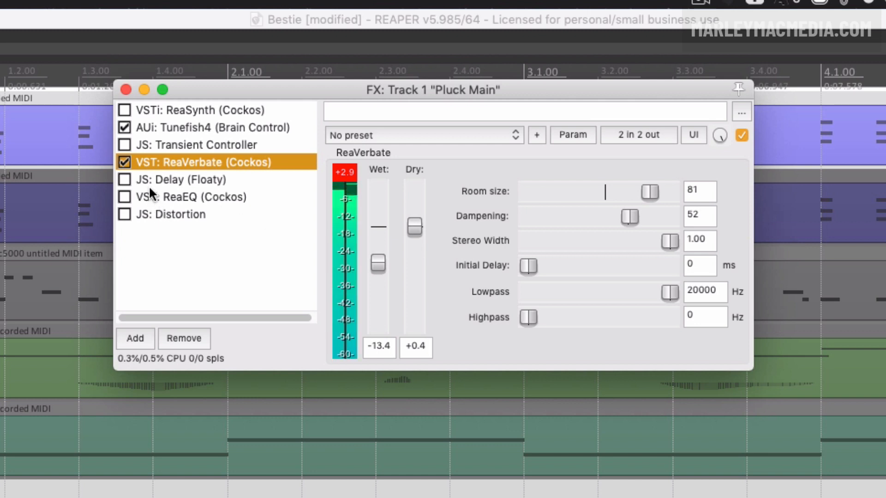
Enable Delay (Floaty), show its settings and compare the pluck with ReaVerbate bypassed and re-enabled
{"action": "left_click", "coordinate": [124, 179]}
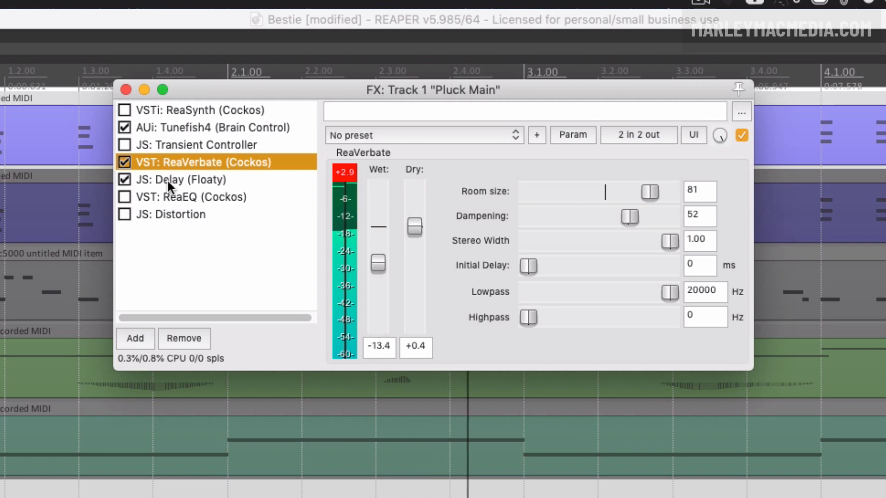
{"action": "left_click", "coordinate": [167, 179]}
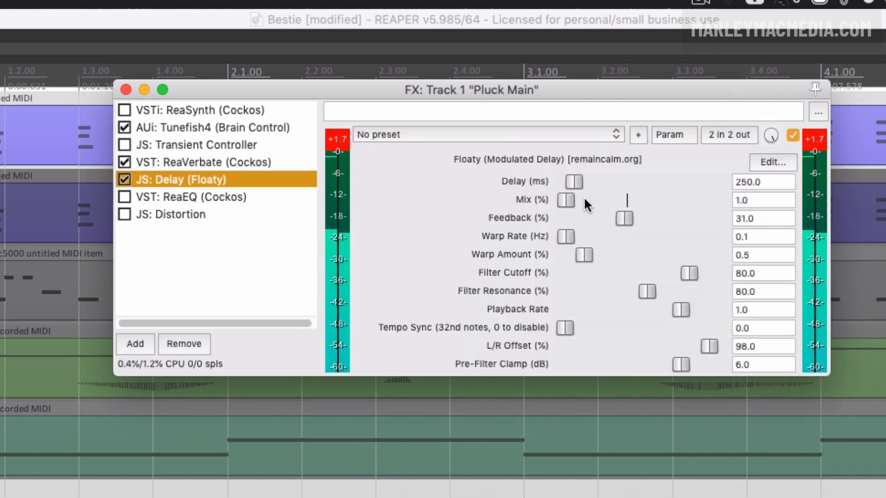
{"action": "left_click", "coordinate": [124, 162]}
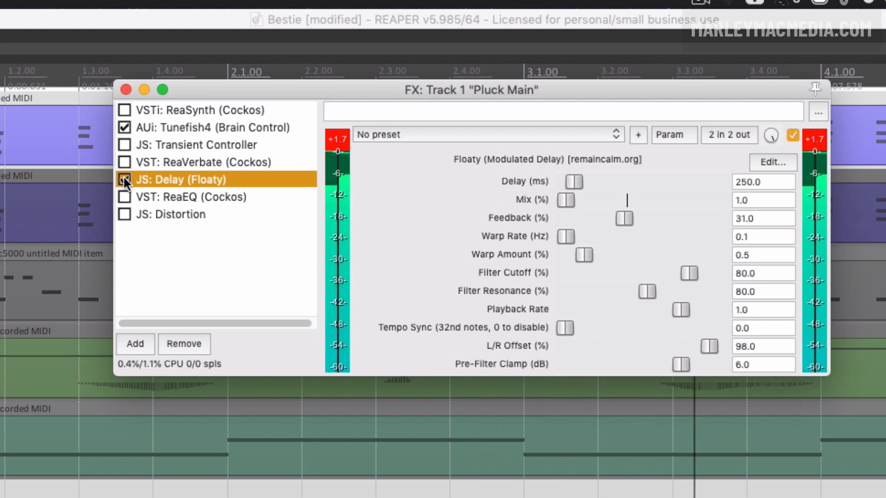
{"action": "left_click", "coordinate": [124, 162]}
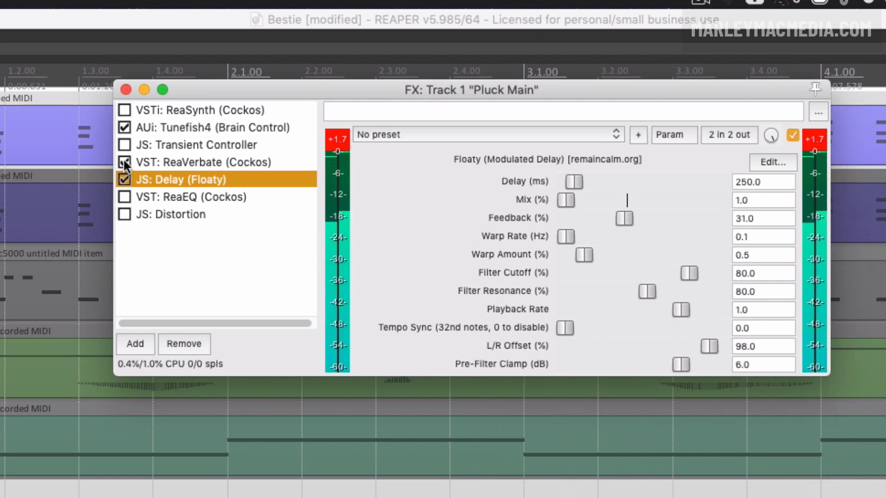
Enable ReaEQ and Distortion in the Pluck Main chain, showing their settings and playing the loop to hear them
{"action": "left_click", "coordinate": [147, 198]}
{"action": "left_click", "coordinate": [125, 197]}
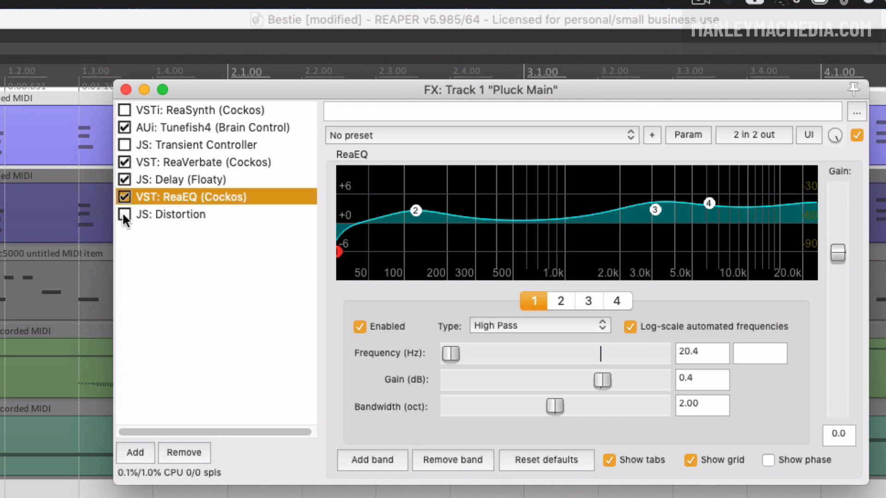
{"action": "key", "text": "space"}
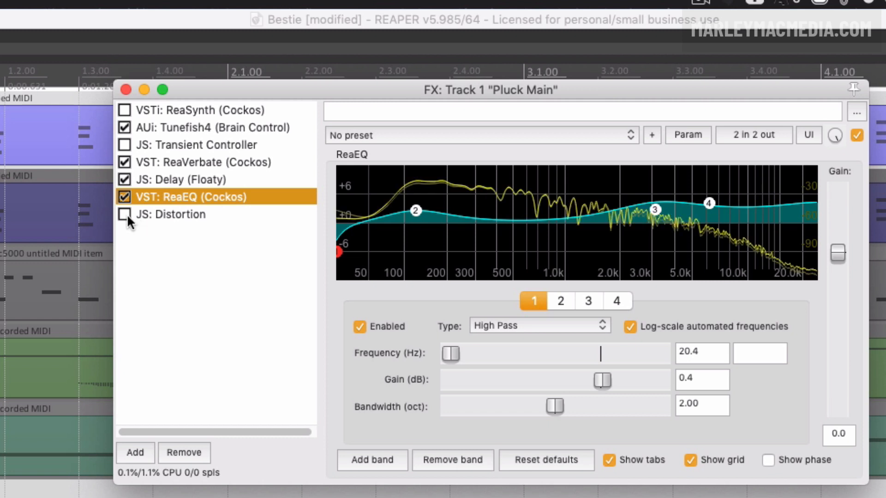
{"action": "left_click", "coordinate": [124, 214]}
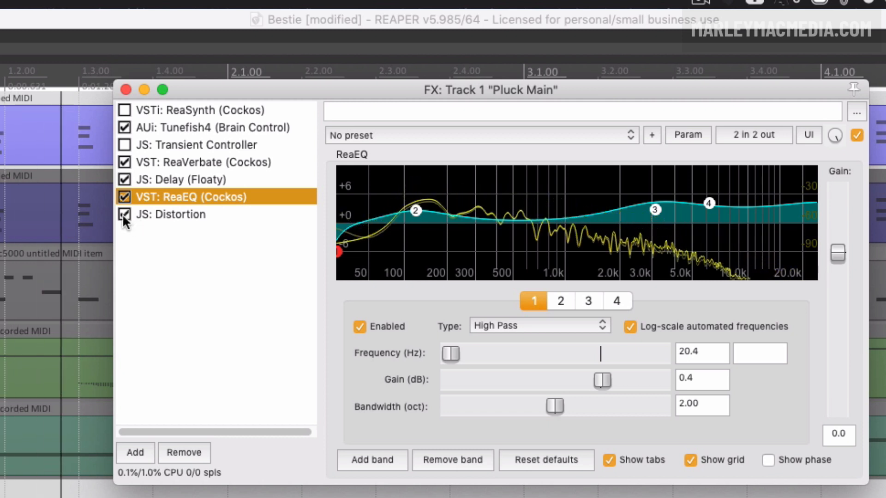
{"action": "left_click", "coordinate": [160, 215]}
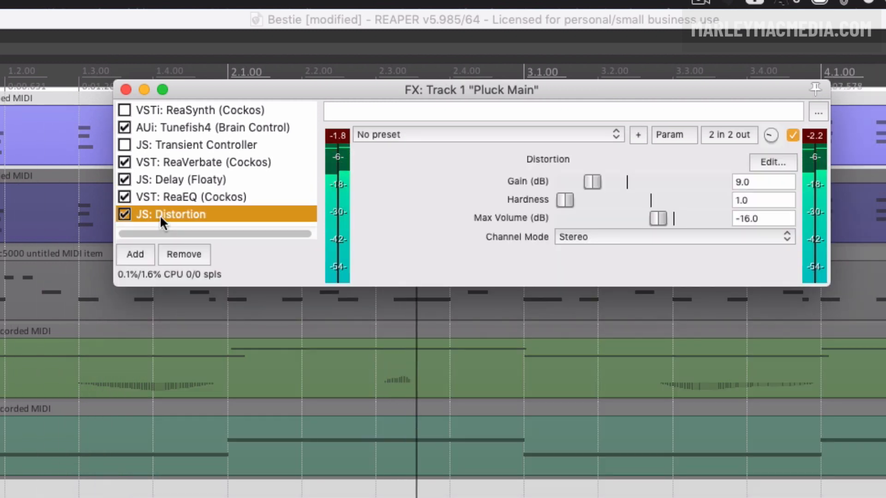
{"action": "key", "text": "space"}
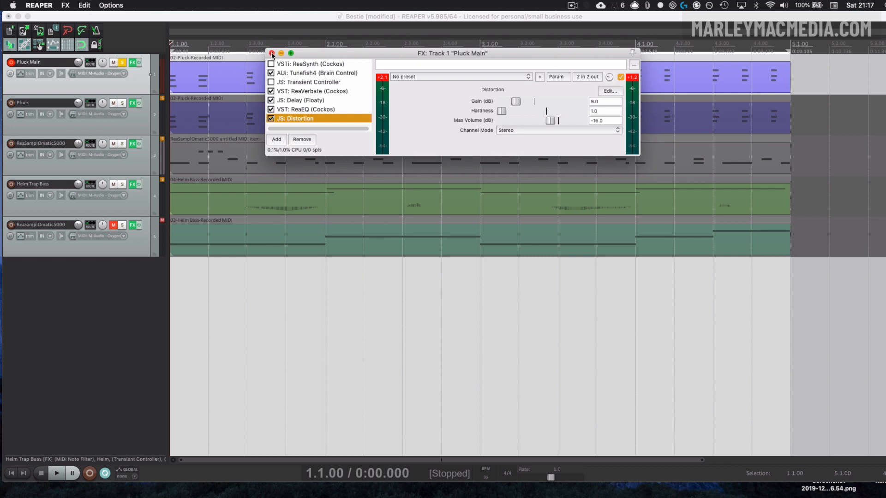
Close the Pluck Main FX window and solo the Pluck track instead of Pluck Main
{"action": "left_click", "coordinate": [113, 126]}
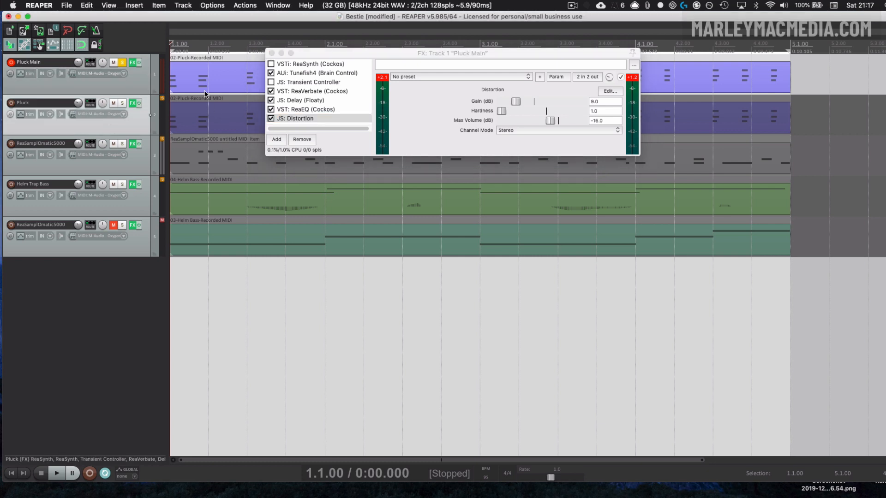
{"action": "left_click", "coordinate": [271, 53]}
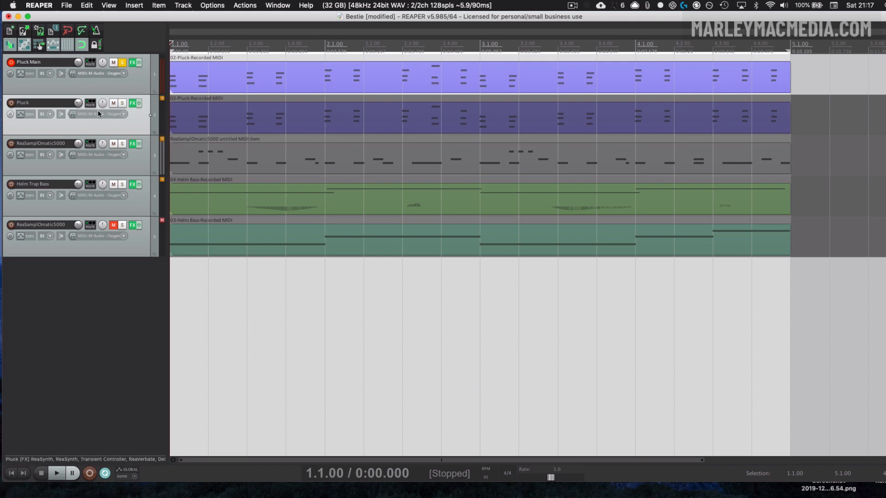
{"action": "left_click", "coordinate": [121, 103]}
{"action": "left_click", "coordinate": [122, 63]}
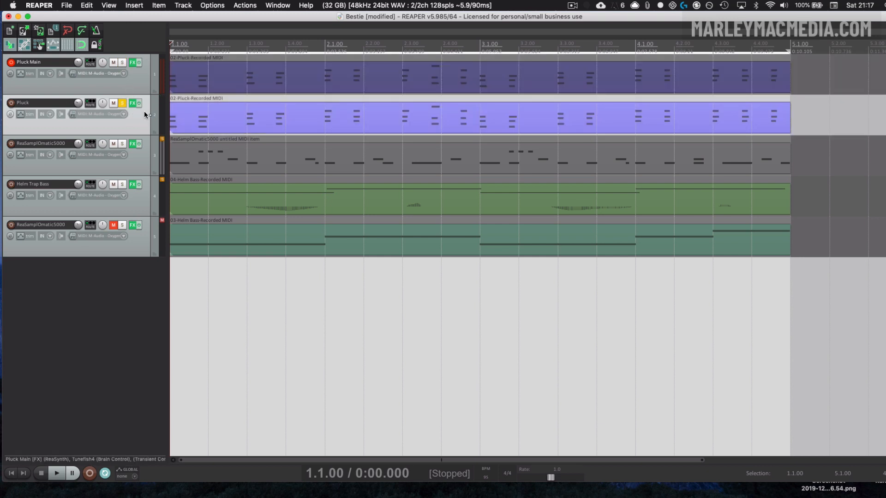
Play the soloed Pluck track, open its FX chain and show the settings of both ReaSynth instances
{"action": "key", "text": "space"}
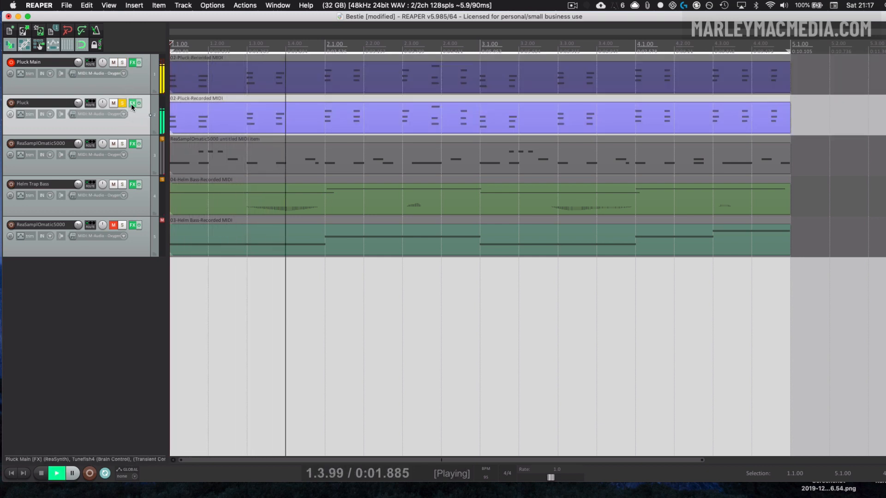
{"action": "left_click", "coordinate": [132, 103]}
{"action": "key", "text": "space"}
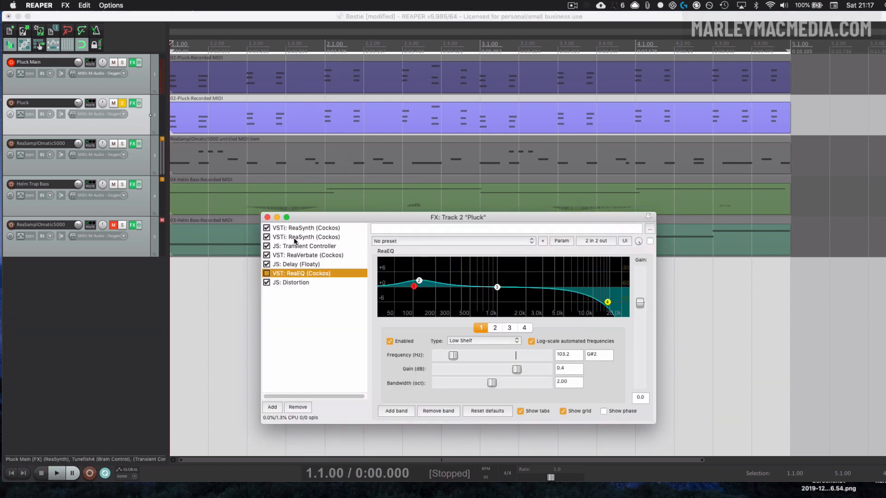
{"action": "left_click", "coordinate": [299, 230]}
{"action": "left_click", "coordinate": [294, 237]}
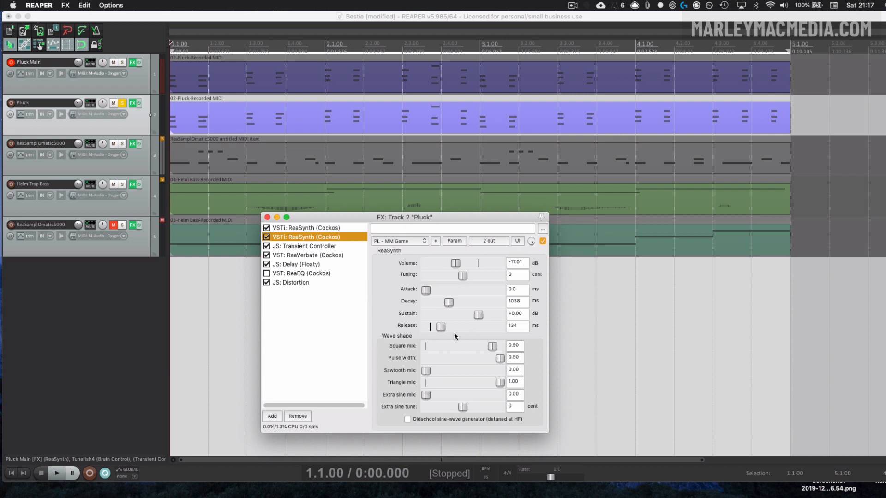
Bypass the first ReaSynth on Pluck, show the second one's PL - MM Game settings and reposition the FX window
{"action": "left_click", "coordinate": [274, 229]}
{"action": "left_click", "coordinate": [266, 228]}
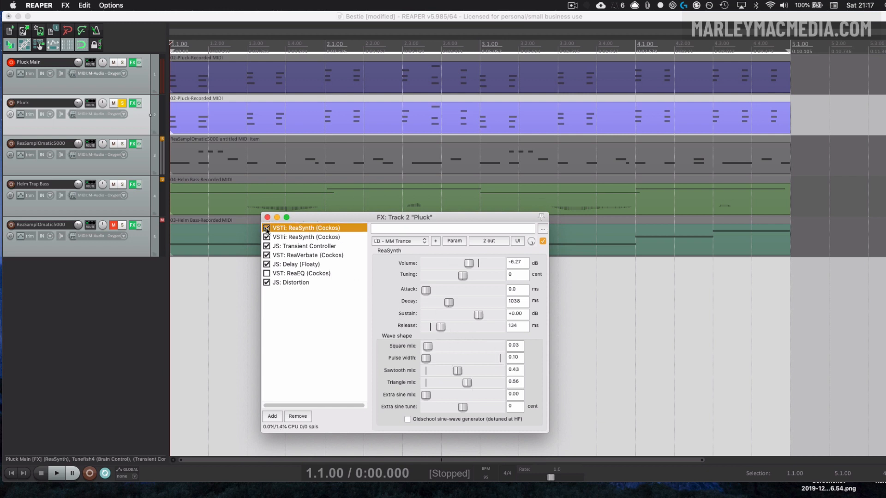
{"action": "left_click", "coordinate": [323, 237]}
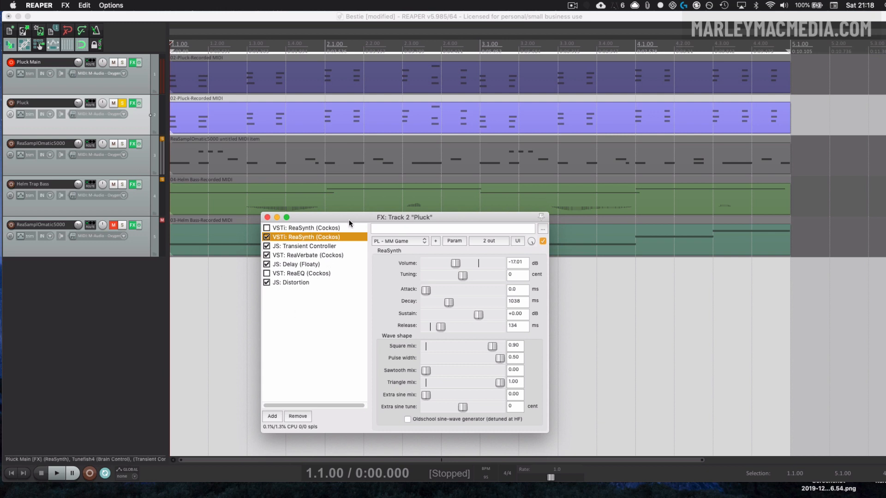
{"action": "left_click_drag", "start_coordinate": [353, 223], "coordinate": [461, 179]}
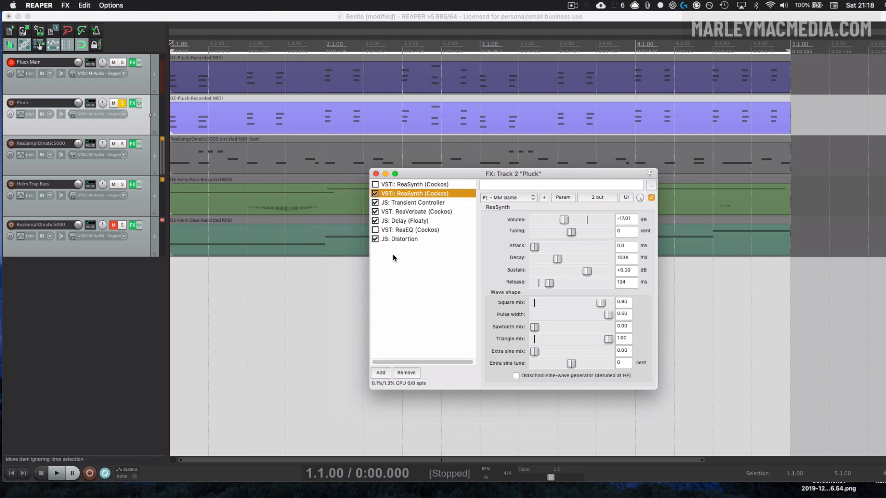
Show Pluck's Transient Controller settings and compare the loop with the effect bypassed and re-enabled
{"action": "left_click", "coordinate": [397, 204]}
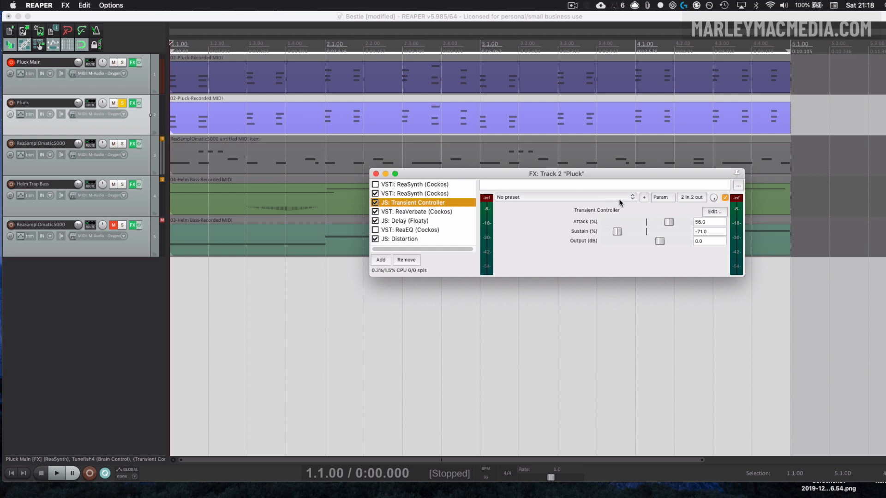
{"action": "key", "text": "space"}
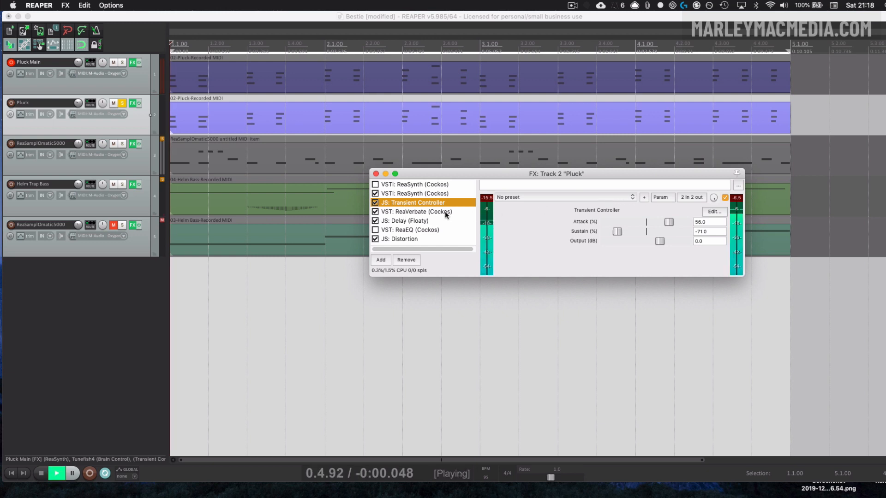
{"action": "left_click", "coordinate": [375, 203]}
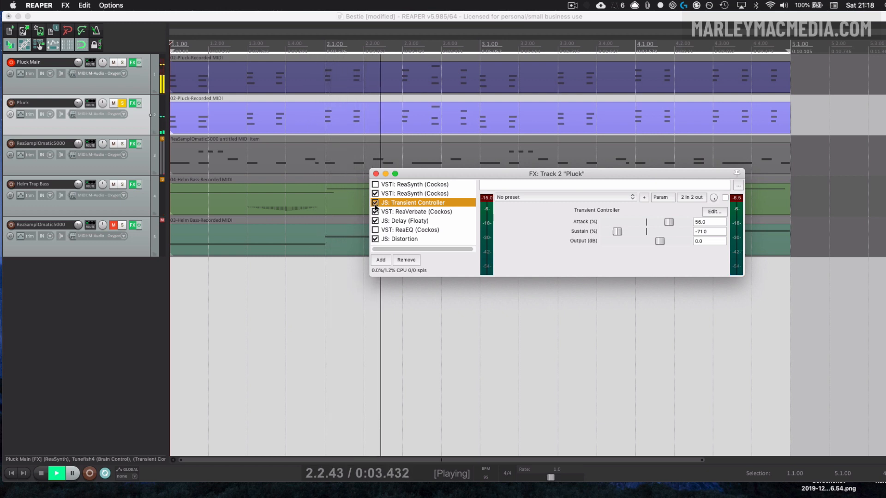
{"action": "left_click", "coordinate": [375, 203]}
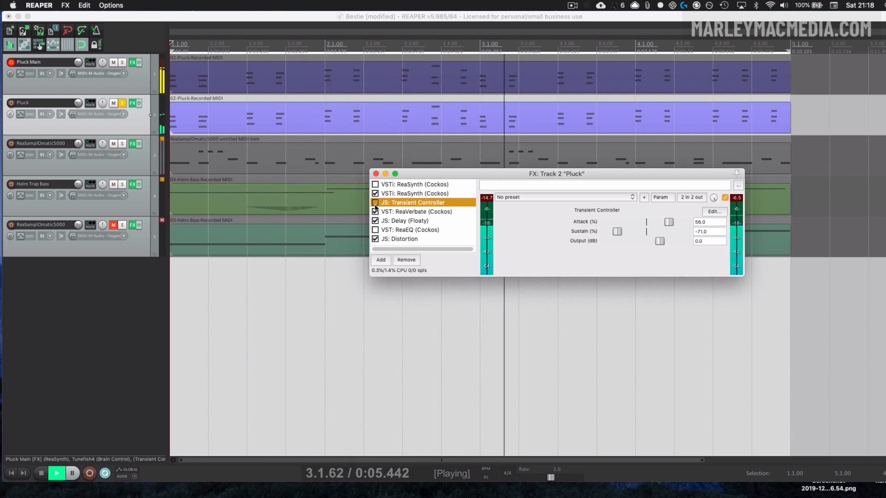
Bypass Transient Controller, ReaVerbate, Delay (Floaty) and Distortion on Pluck during playback to hear the dry synth
{"action": "left_click", "coordinate": [375, 203]}
{"action": "left_click", "coordinate": [375, 212]}
{"action": "left_click", "coordinate": [375, 221]}
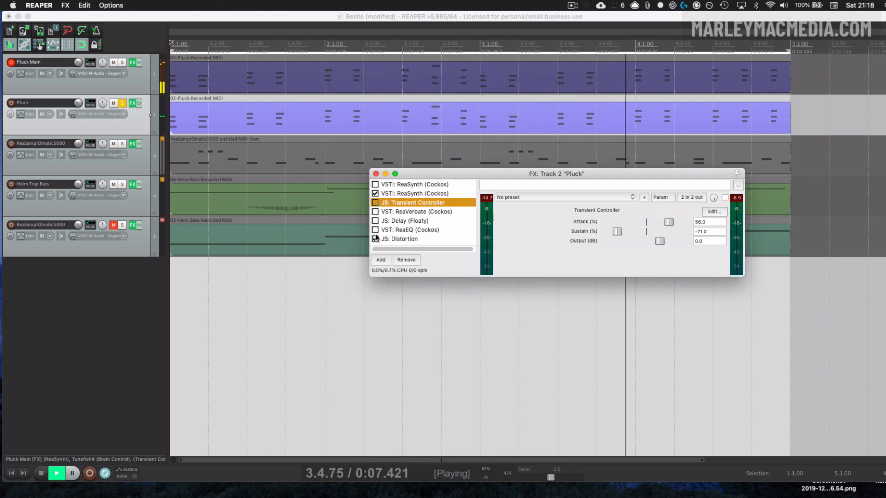
{"action": "left_click", "coordinate": [375, 238]}
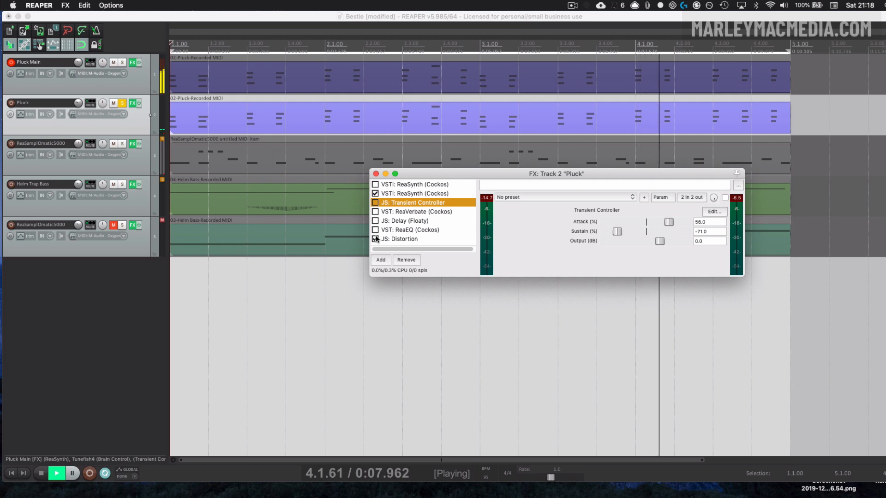
Enable Transient Controller, ReaVerbate, Delay (Floaty), ReaEQ and Distortion one by one on Pluck during playback
{"action": "left_click", "coordinate": [375, 203]}
{"action": "left_click", "coordinate": [375, 212]}
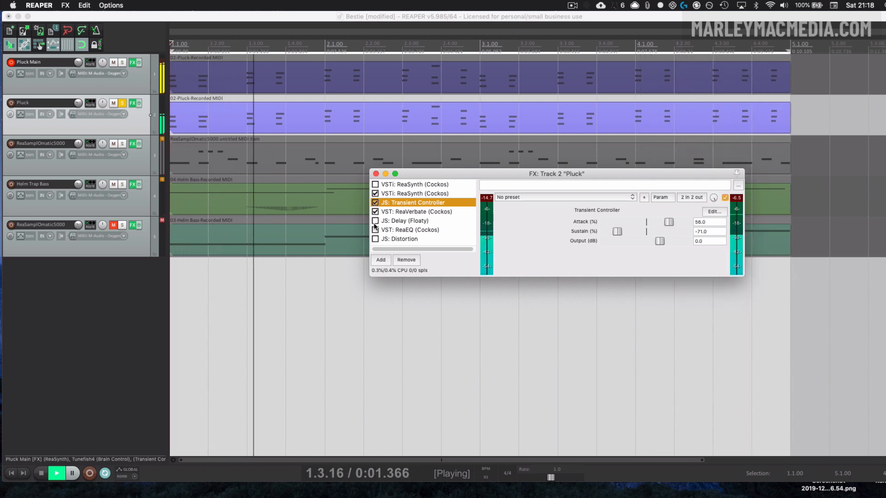
{"action": "left_click", "coordinate": [375, 221]}
{"action": "left_click", "coordinate": [375, 230]}
{"action": "left_click", "coordinate": [375, 239]}
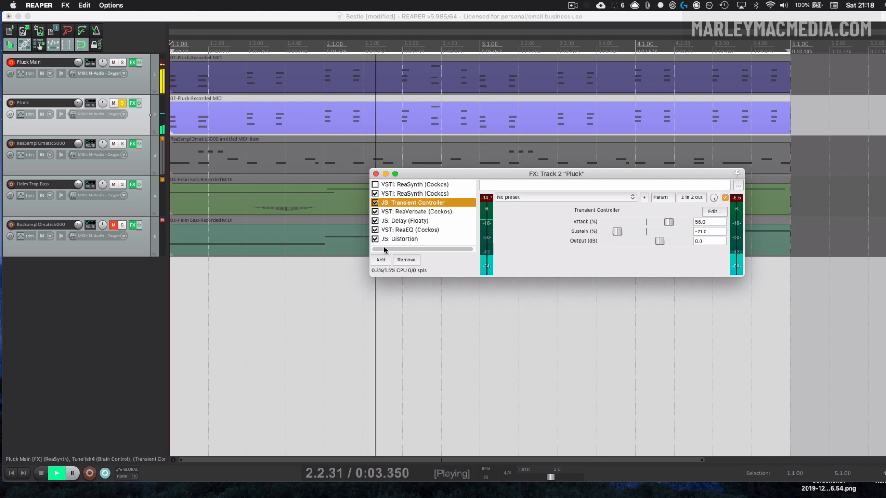
Close the Pluck FX window, add Pluck Main to the solo and play both pluck tracks together
{"action": "left_click", "coordinate": [375, 173]}
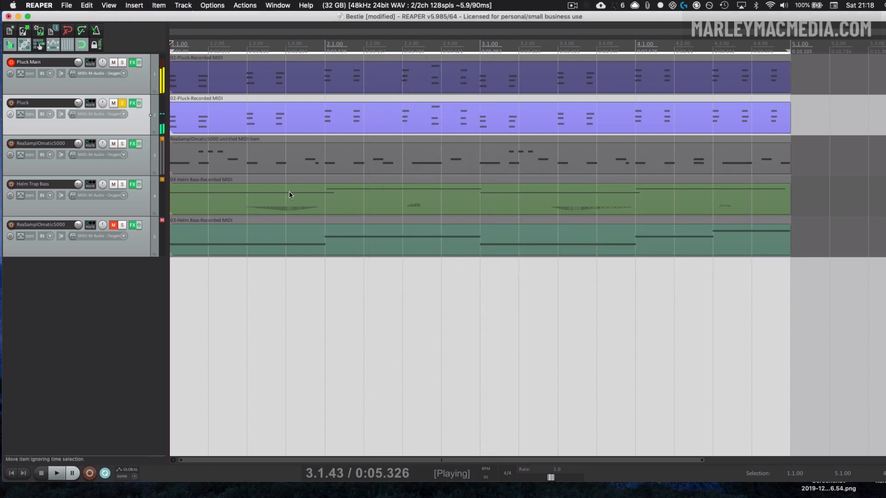
{"action": "key", "text": "space"}
{"action": "left_click", "coordinate": [123, 62]}
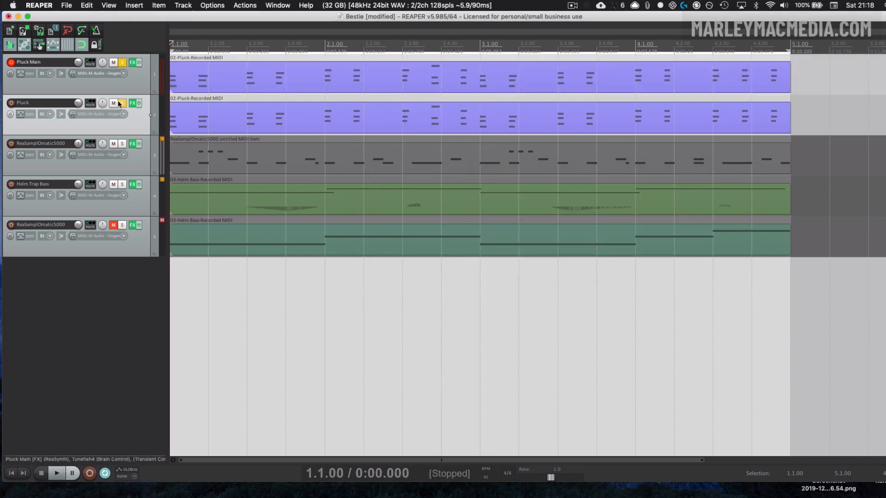
{"action": "key", "text": "space"}
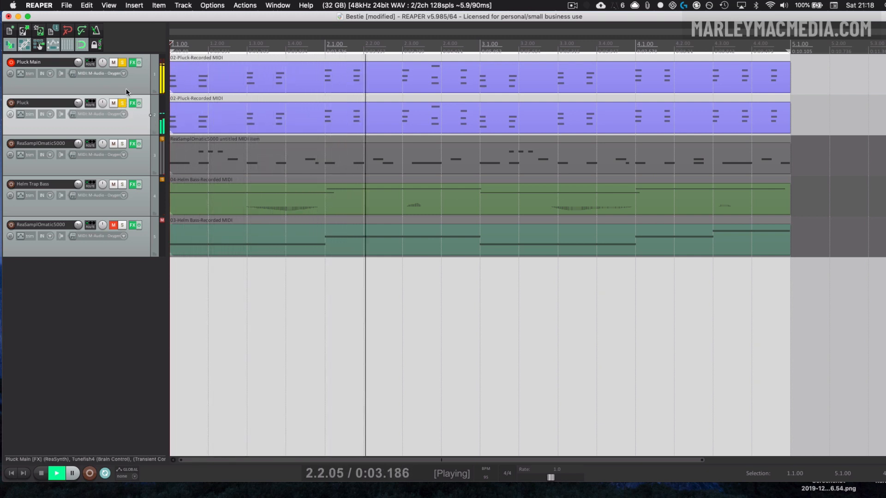
{"action": "key", "text": "space"}
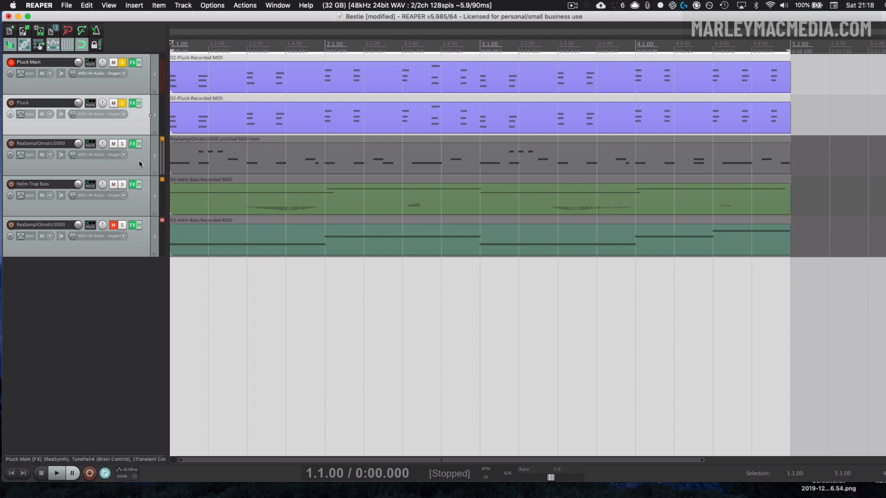
Solo the Helm Trap Bass track alongside the two plucks and play the loop
{"action": "left_click", "coordinate": [133, 201]}
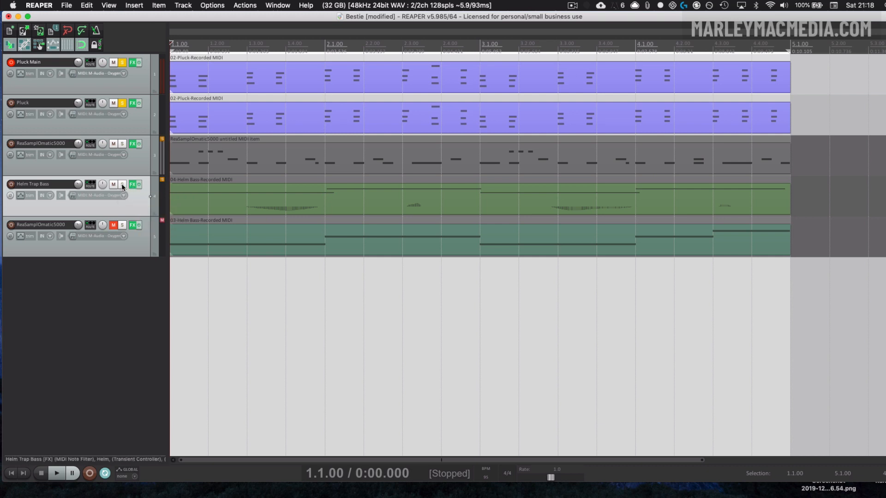
{"action": "left_click", "coordinate": [122, 185]}
{"action": "key", "text": "space"}
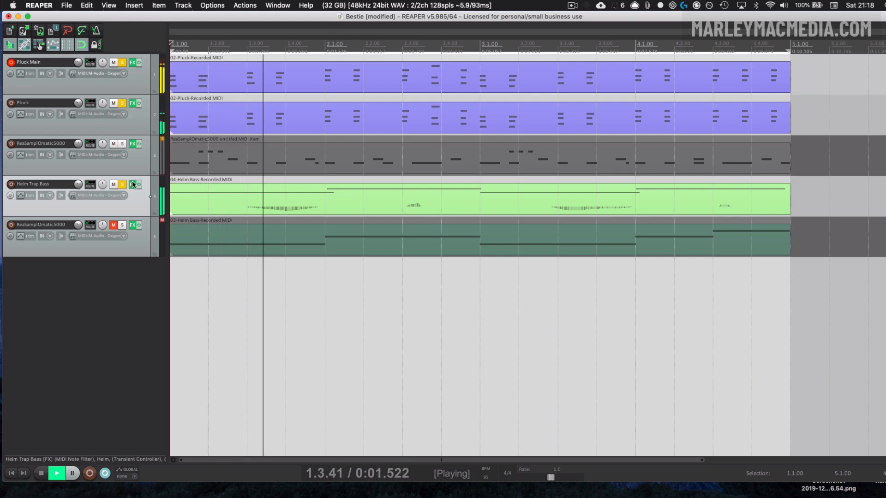
{"action": "left_click", "coordinate": [132, 185]}
{"action": "key", "text": "space"}
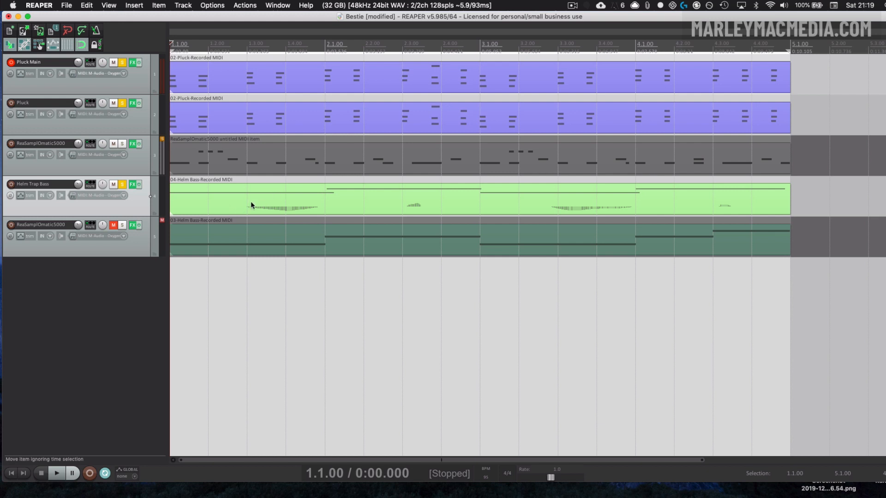
Replay the loop and unsolo Pluck Main and Pluck to hear Helm Trap Bass alone
{"action": "key", "text": "space"}
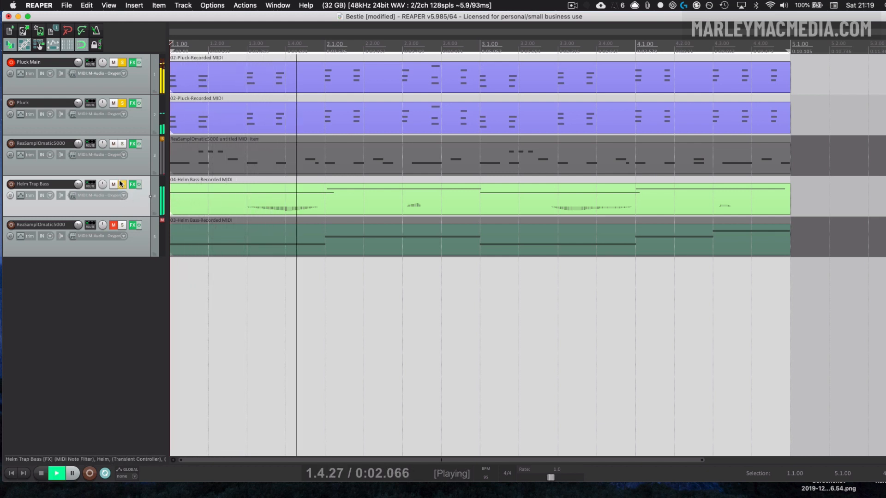
{"action": "left_click", "coordinate": [122, 62]}
{"action": "left_click", "coordinate": [122, 103]}
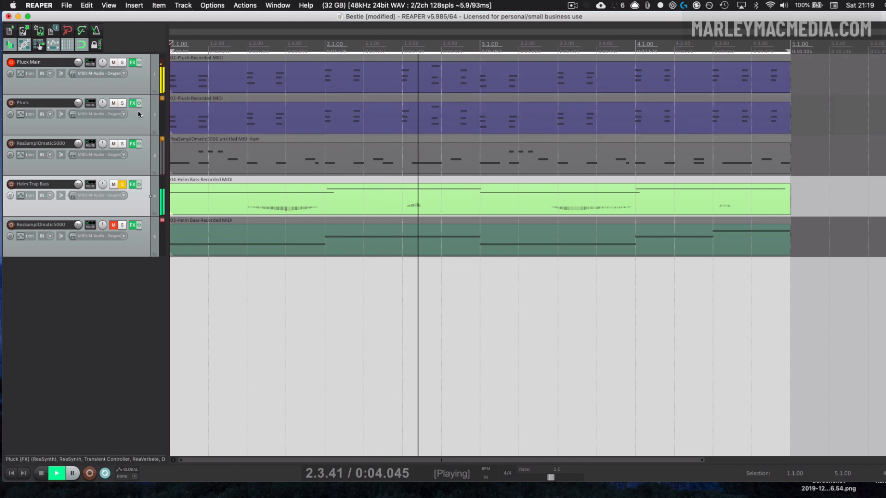
Open the 04-Helm Bass item in the MIDI editor, bring the whole editor window into view and stop playback
{"action": "left_click", "coordinate": [232, 207]}
{"action": "double_click", "coordinate": [232, 207]}
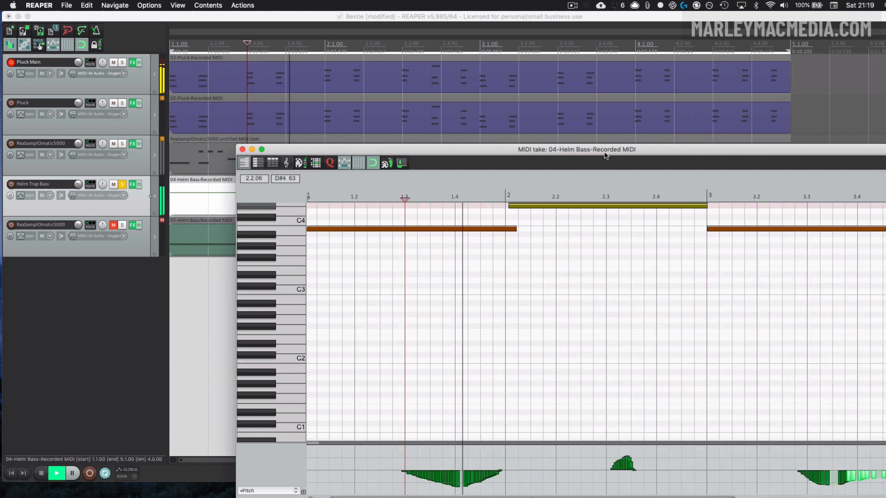
{"action": "left_click_drag", "start_coordinate": [598, 153], "coordinate": [534, 121]}
{"action": "key", "text": "space"}
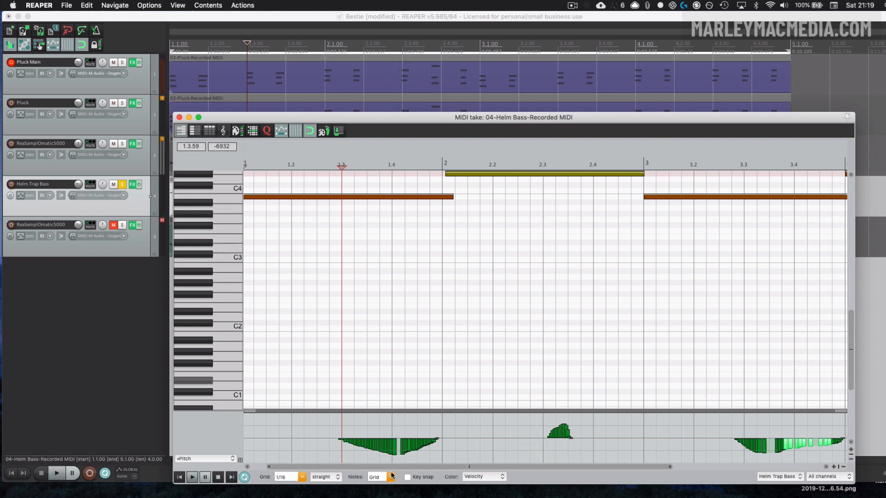
Arm the Helm Trap Bass track for recording and move the MIDI editor higher on the screen
{"action": "left_click", "coordinate": [150, 196]}
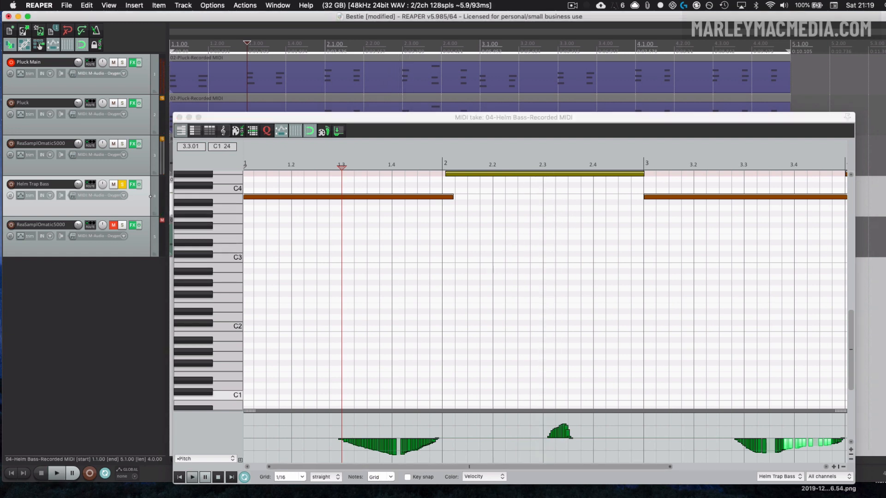
{"action": "key", "text": "ctrl+alt+t"}
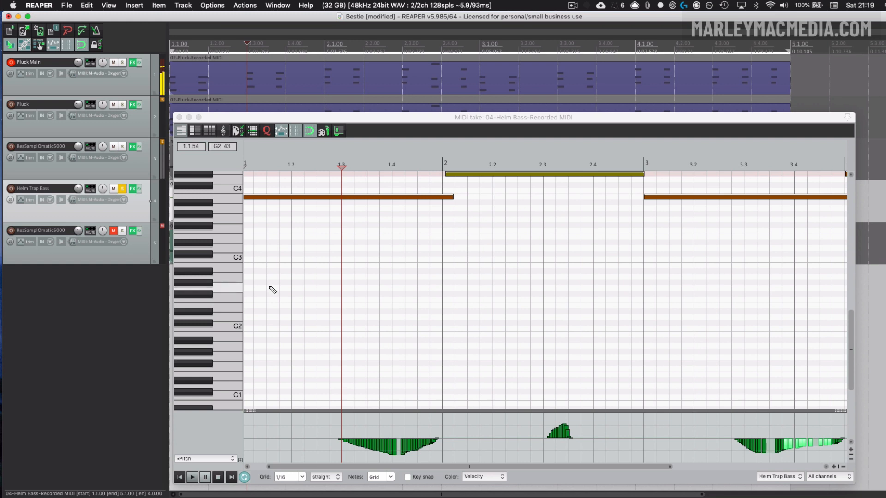
{"action": "left_click", "coordinate": [10, 189]}
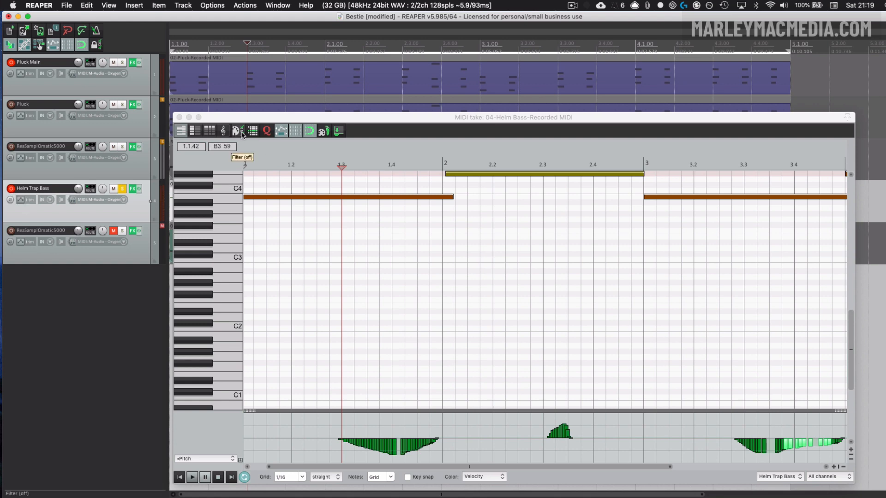
{"action": "left_click_drag", "start_coordinate": [245, 118], "coordinate": [254, 87]}
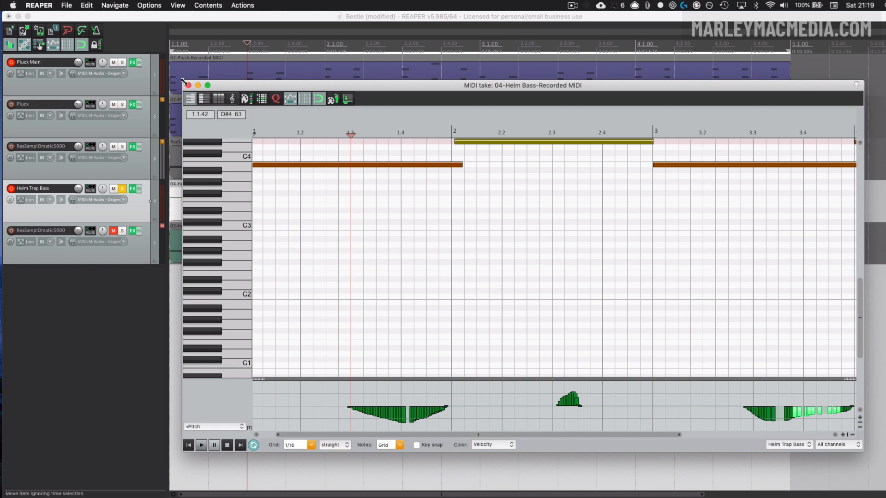
Select the Pluck Main track and close the MIDI editor
{"action": "left_click", "coordinate": [141, 99]}
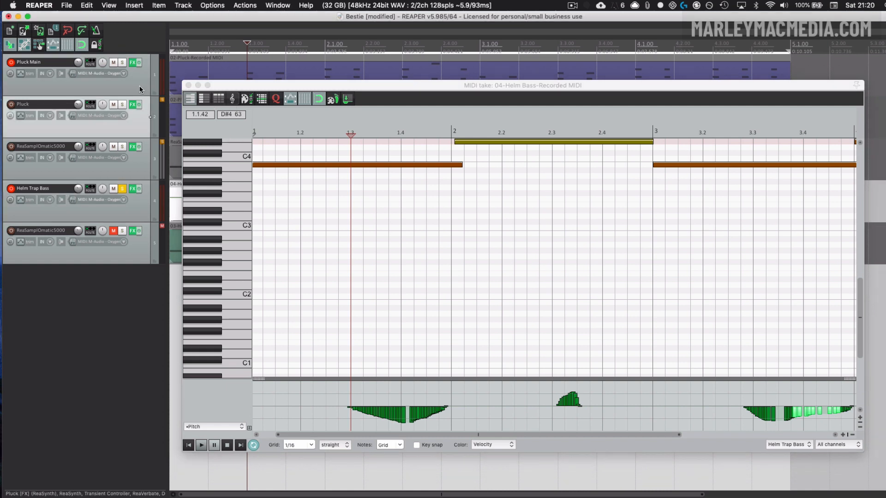
{"action": "left_click", "coordinate": [141, 89]}
{"action": "left_click", "coordinate": [188, 86]}
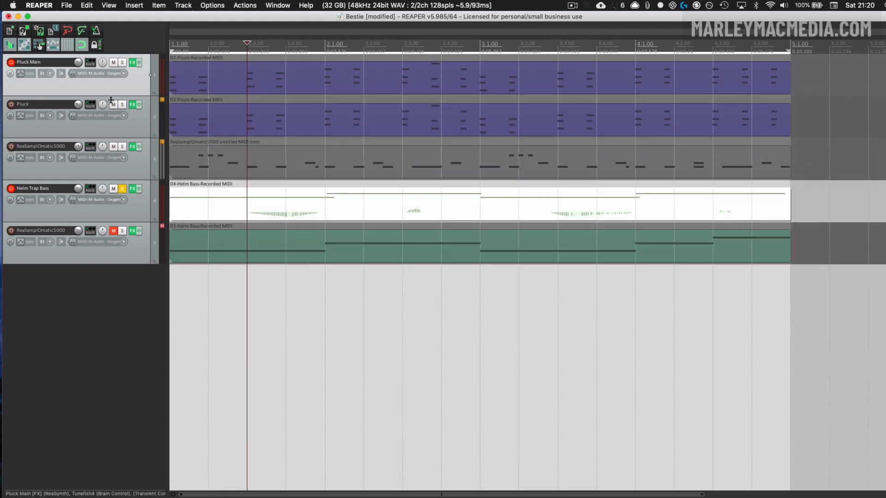
Open the Pluck Main FX chain, show Tunefish4 with the MM Dance Pluck preset and reposition the window
{"action": "left_click", "coordinate": [134, 88]}
{"action": "left_click", "coordinate": [133, 63]}
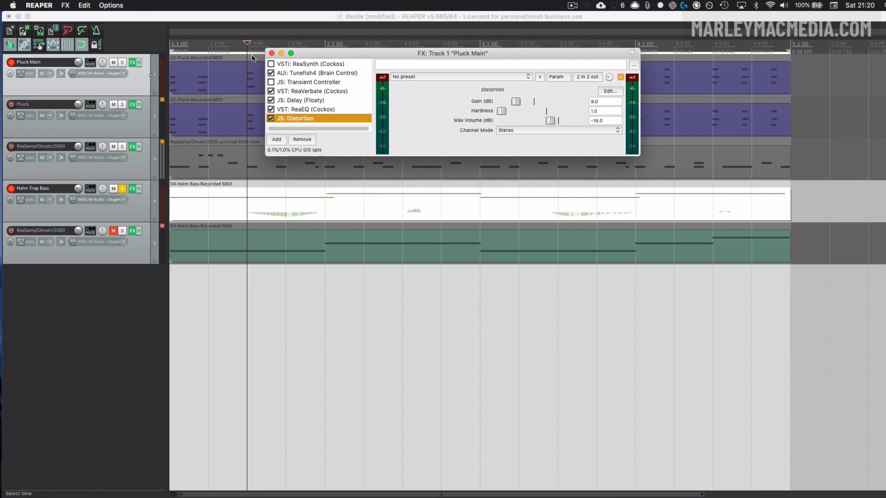
{"action": "left_click", "coordinate": [289, 72]}
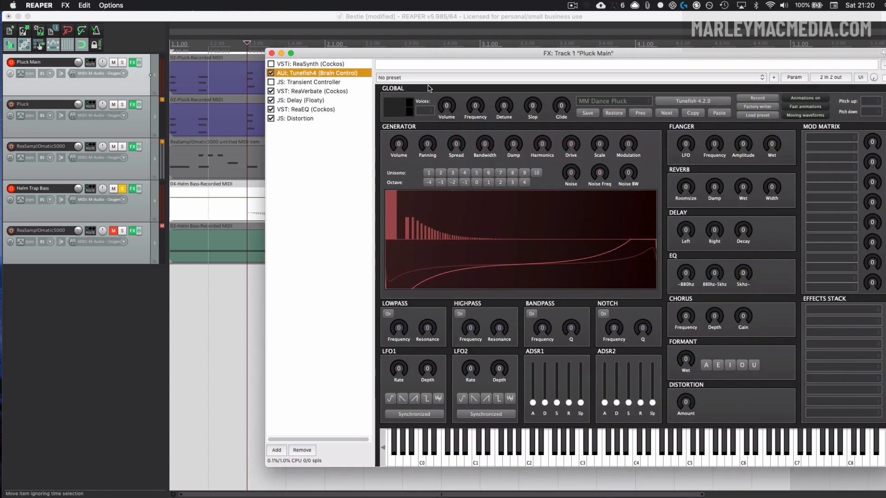
{"action": "left_click", "coordinate": [189, 78]}
{"action": "left_click_drag", "start_coordinate": [335, 51], "coordinate": [322, 213]}
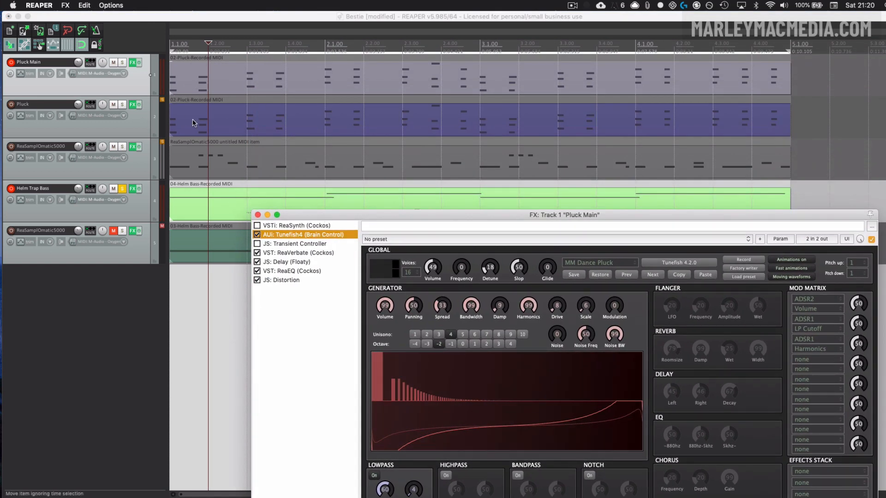
{"action": "left_click_drag", "start_coordinate": [335, 216], "coordinate": [332, 93]}
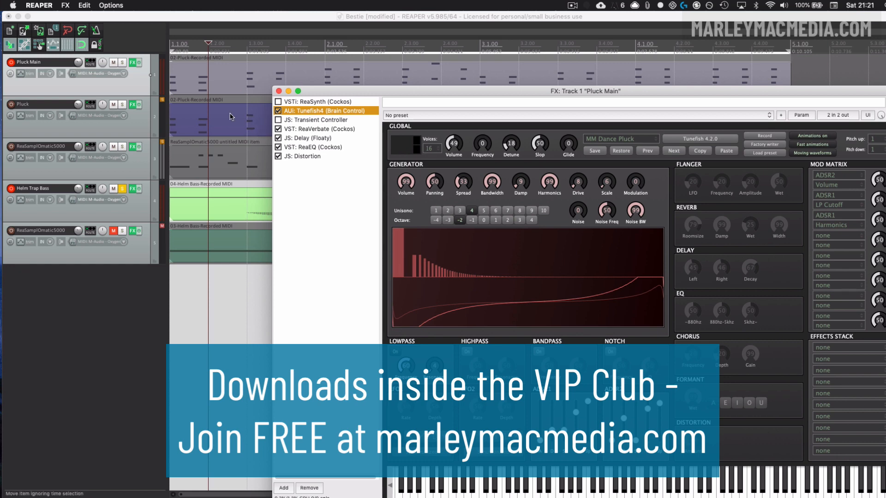
{"action": "mouse_move", "coordinate": [350, 92]}
{"action": "left_mouse_down"}
{"action": "mouse_move", "coordinate": [323, 90]}
{"action": "mouse_move", "coordinate": [357, 91]}
{"action": "left_mouse_up"}
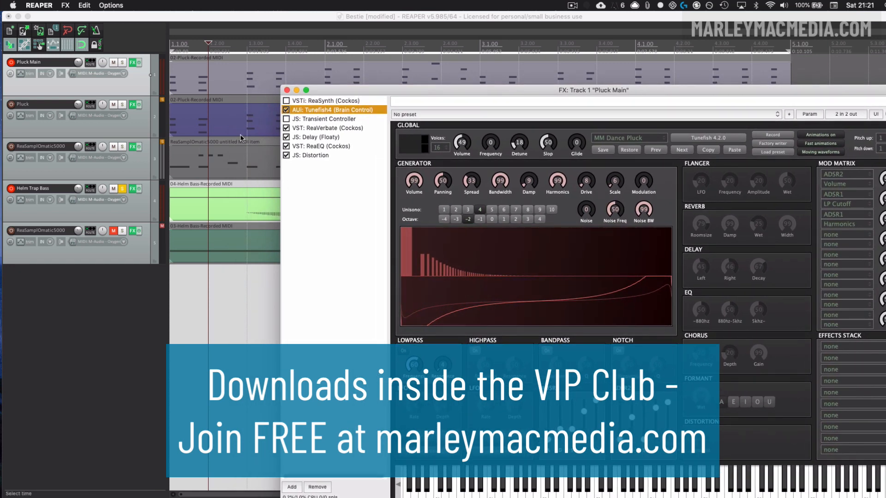